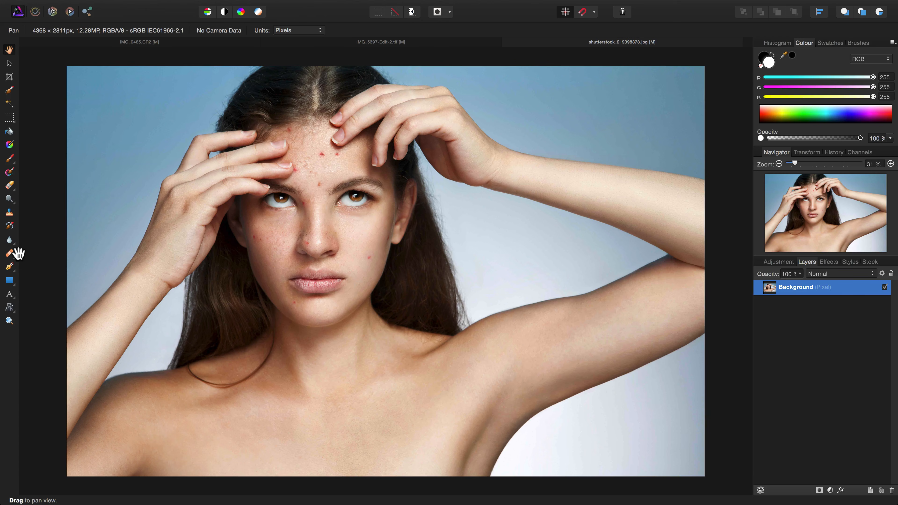
# Remove the red spots on both cheeks using the Blemish Removal tool at a width of 66 px
pyautogui.click(11, 253)
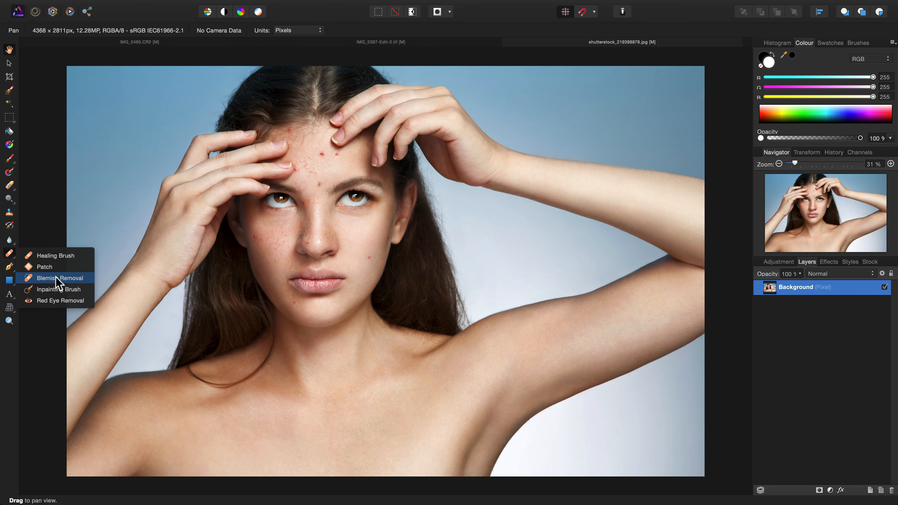
pyautogui.click(57, 279)
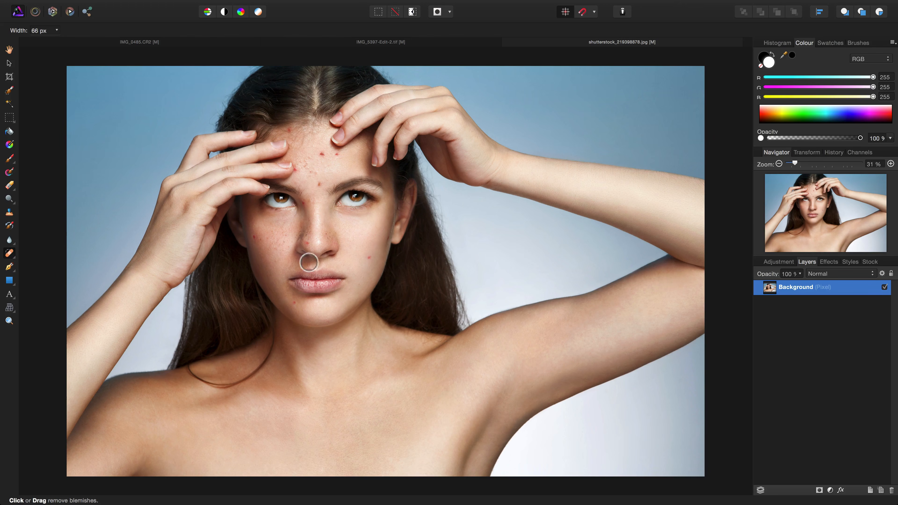
pyautogui.click(367, 259)
pyautogui.scroll(3, 412, 270)
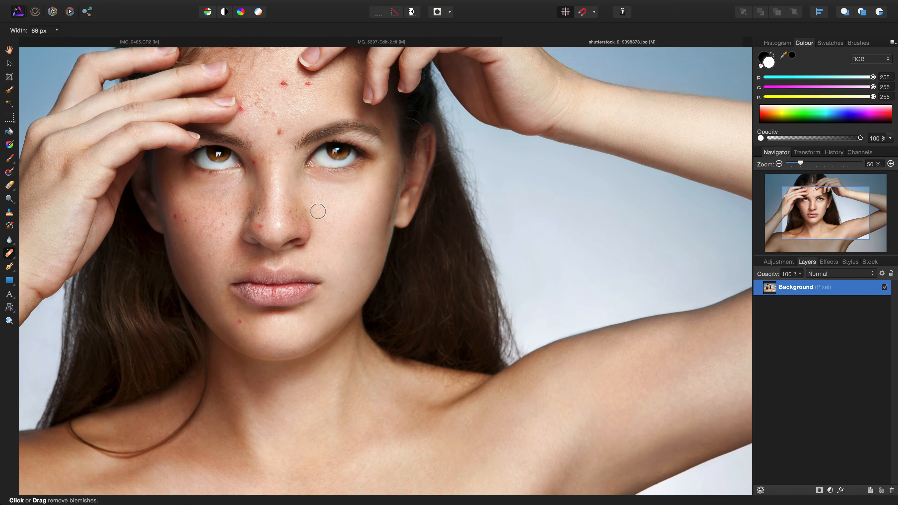
pyautogui.press('space')
pyautogui.moveTo(317, 212); pyautogui.dragTo(404, 260)
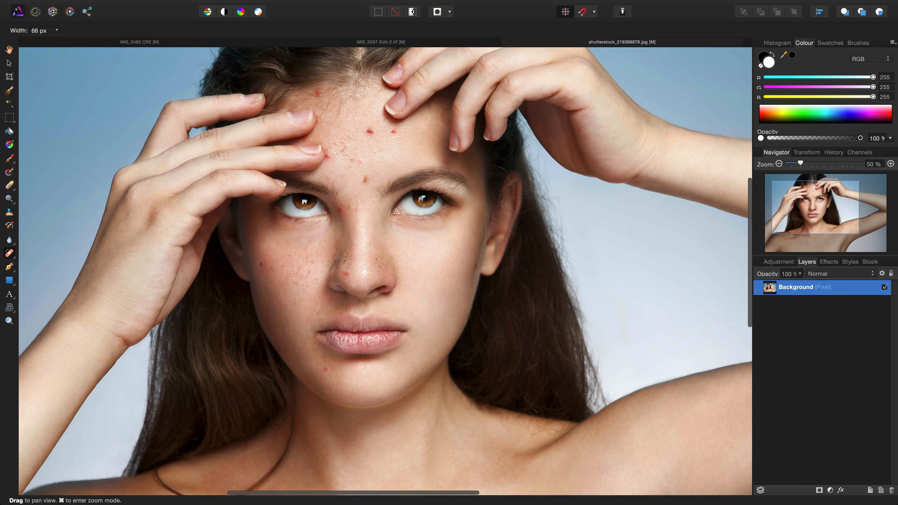
pyautogui.click(263, 264)
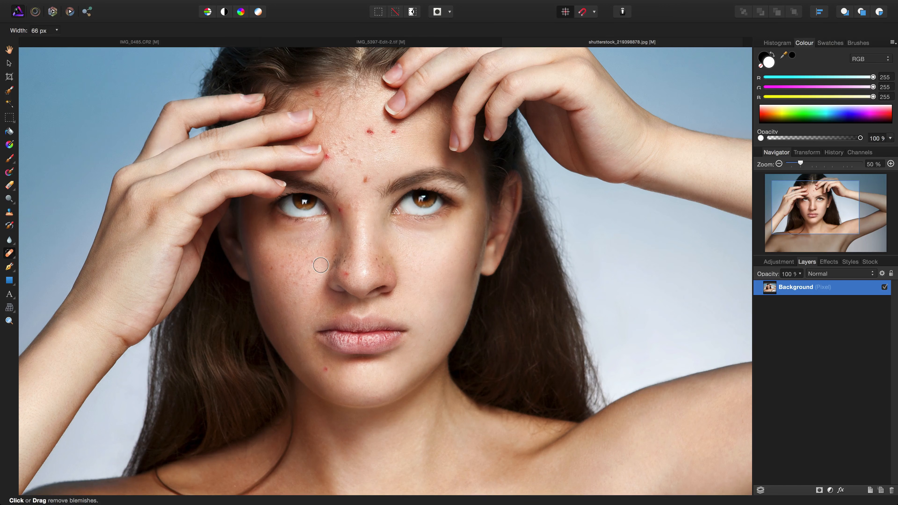
# Remove the blemishes on the chin, mid-forehead, hairline and between the eyebrows
pyautogui.click(326, 369)
pyautogui.click(370, 132)
pyautogui.click(369, 132)
pyautogui.click(318, 94)
pyautogui.click(366, 181)
# Reduce the Blemish Removal width and remove the red mark beside the bridge of the nose
pyautogui.press(']')
pyautogui.press(']')
pyautogui.press(']')
pyautogui.press('[')
pyautogui.press('[')
pyautogui.press('[')
pyautogui.press(']')
pyautogui.press(']')
pyautogui.press(']')
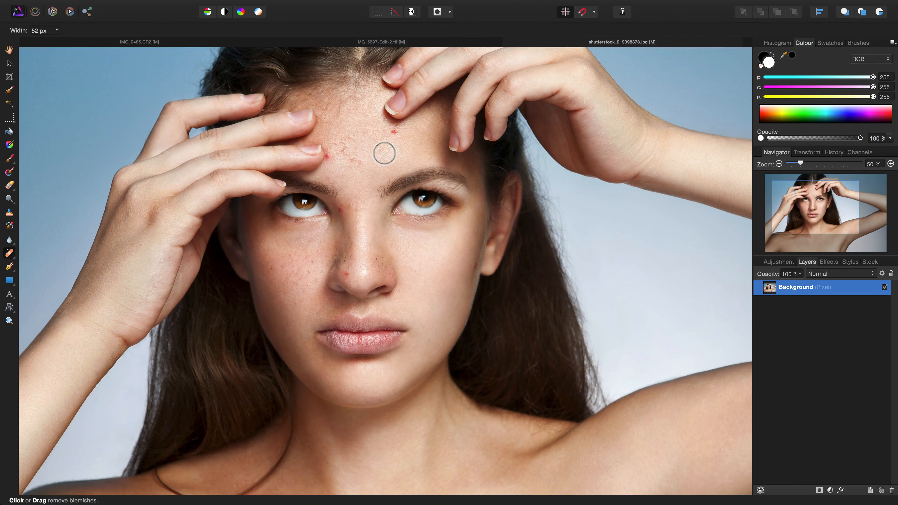
pyautogui.press('[')
pyautogui.press('[')
pyautogui.press('[')
pyautogui.press('[')
pyautogui.click(337, 214)
# In IMG_5397-Edit-2.tif, paint out the small distant people around the standing stone on the horizon with the Inpainting Brush
pyautogui.click(333, 42)
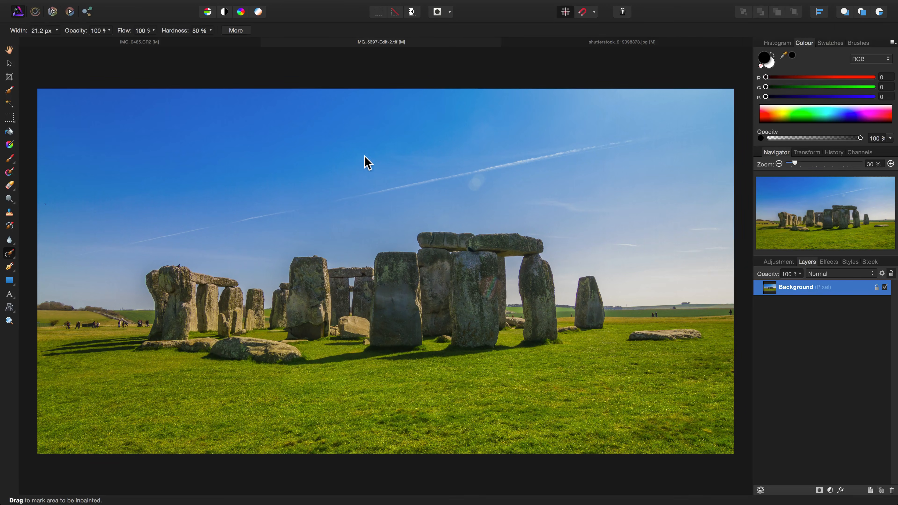
pyautogui.click(8, 253)
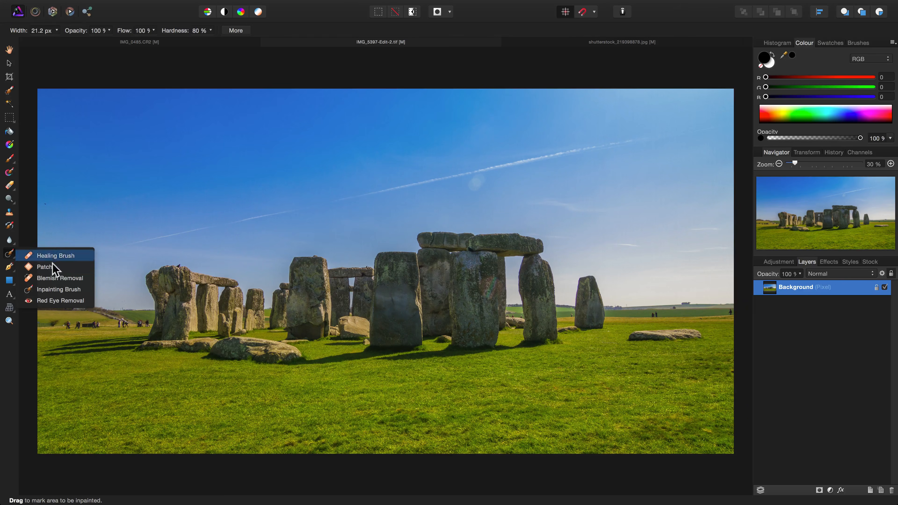
pyautogui.click(70, 289)
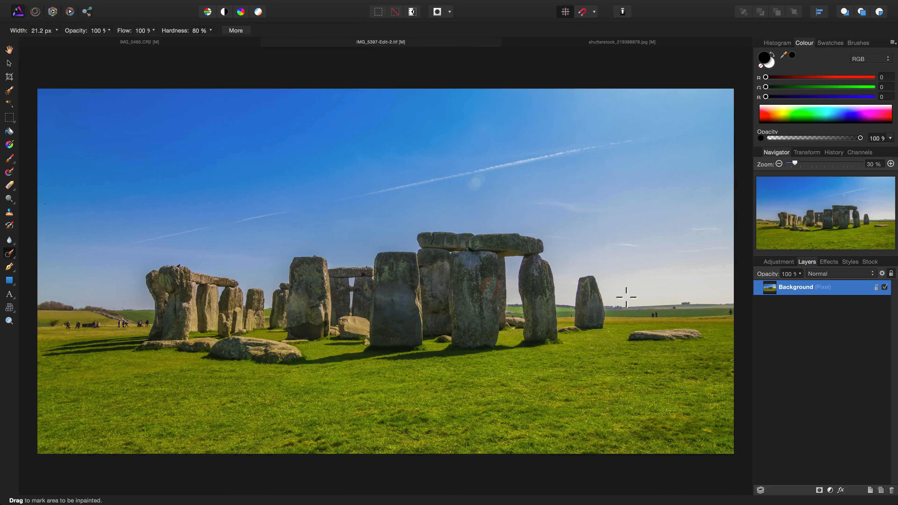
pyautogui.press('super+plus')
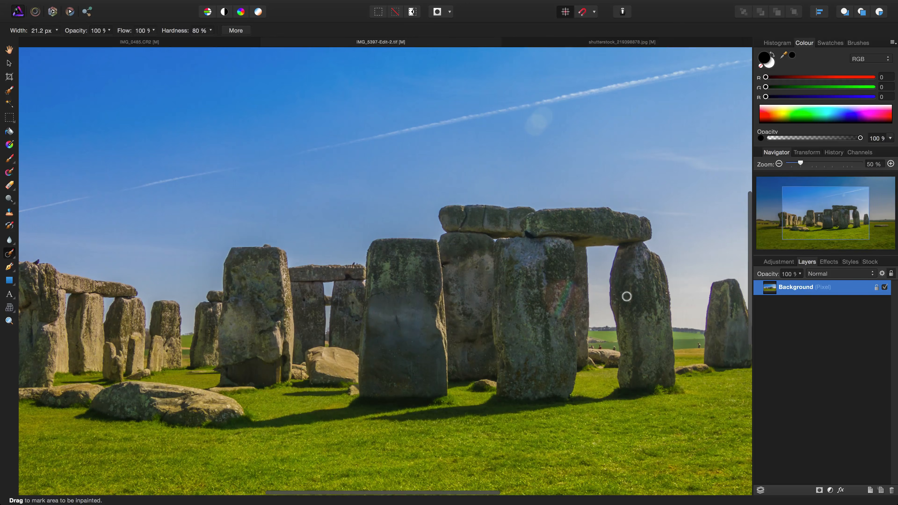
pyautogui.press('space')
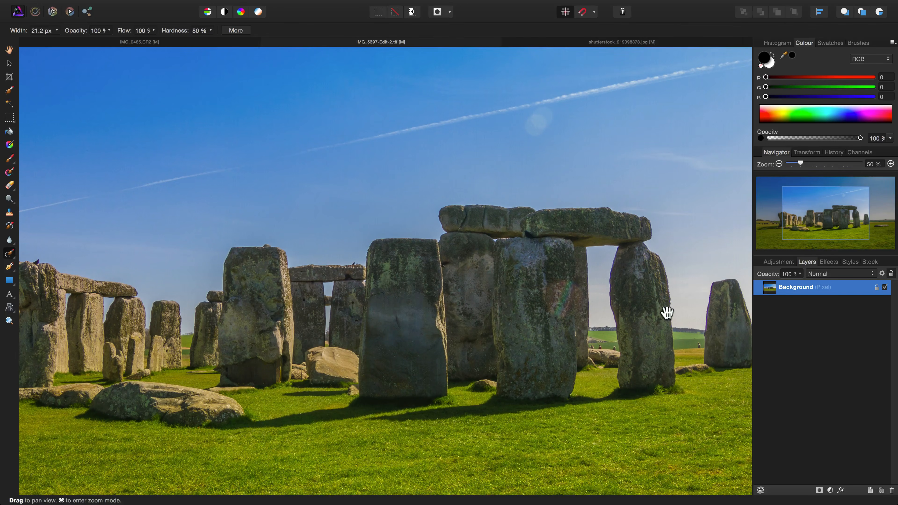
pyautogui.moveTo(667, 314); pyautogui.dragTo(333, 283)
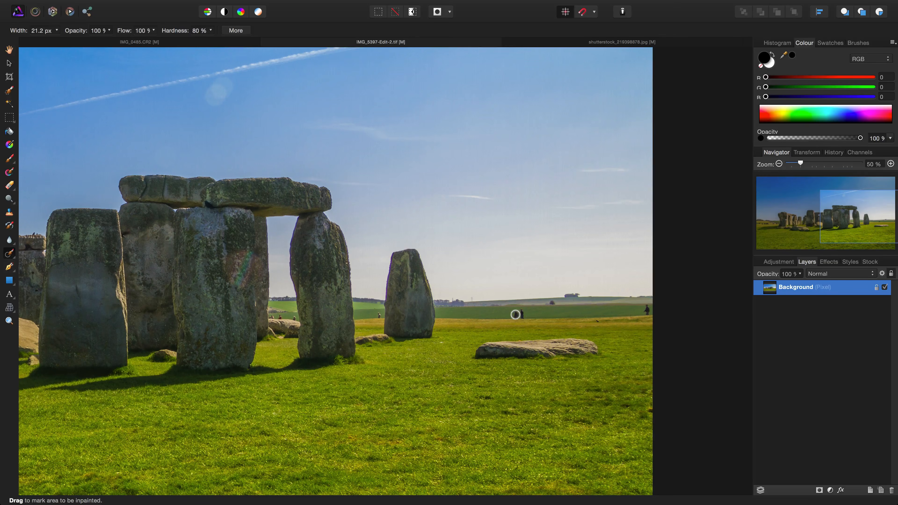
pyautogui.press(']')
pyautogui.moveTo(515, 314); pyautogui.dragTo(521, 321)
pyautogui.moveTo(643, 310); pyautogui.dragTo(644, 313)
pyautogui.moveTo(378, 315); pyautogui.dragTo(375, 319)
# Inpaint over the fallen stone lying in the grass with the brush width enlarged to 98.6 px
pyautogui.press(']')
pyautogui.press(']')
pyautogui.press(']')
pyautogui.press(']')
pyautogui.press(']')
pyautogui.press(']')
pyautogui.press(']')
pyautogui.press(']')
pyautogui.press(']')
pyautogui.press(']')
pyautogui.moveTo(489, 346)
pyautogui.mouseDown()
pyautogui.moveTo(477, 348)
pyautogui.moveTo(514, 355)
pyautogui.moveTo(590, 343)
pyautogui.moveTo(497, 345)
pyautogui.mouseUp()
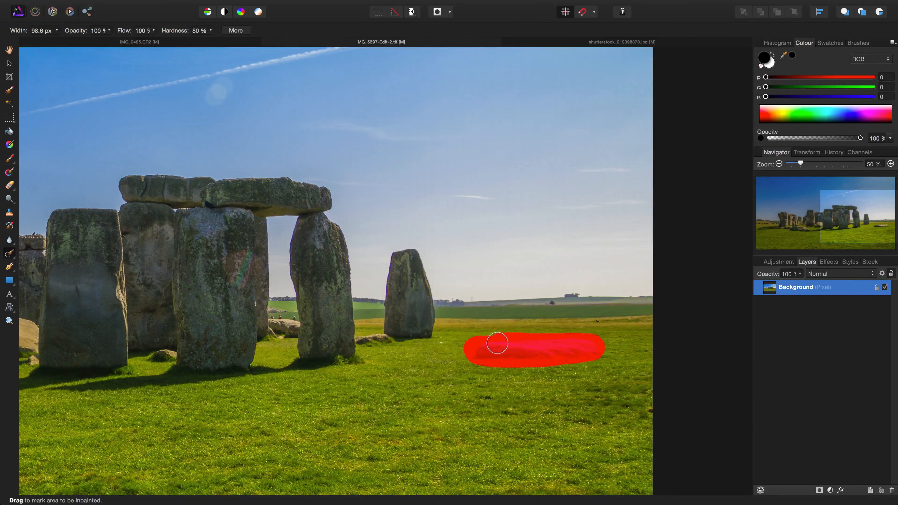
pyautogui.press('super+0')
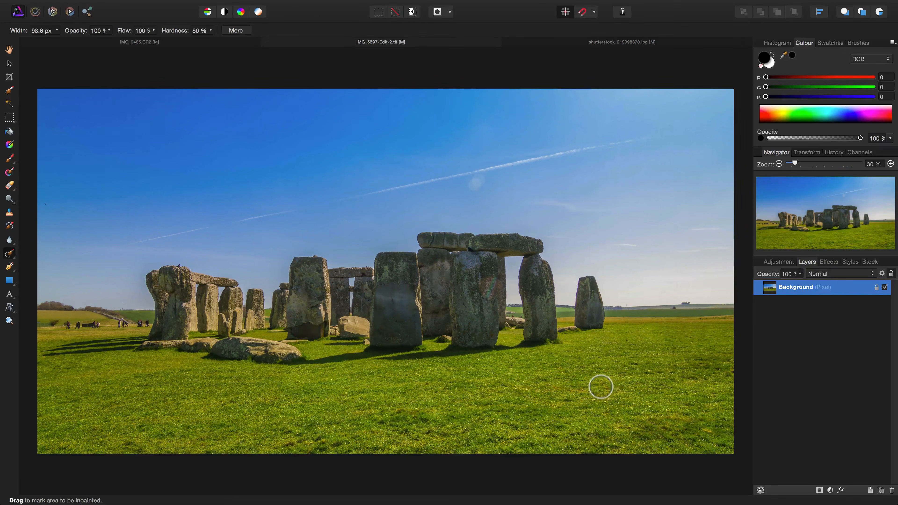
# In IMG_0485.CR2, add a new pixel layer and set the Healing Brush source to Current Layer & Below
pyautogui.click(187, 45)
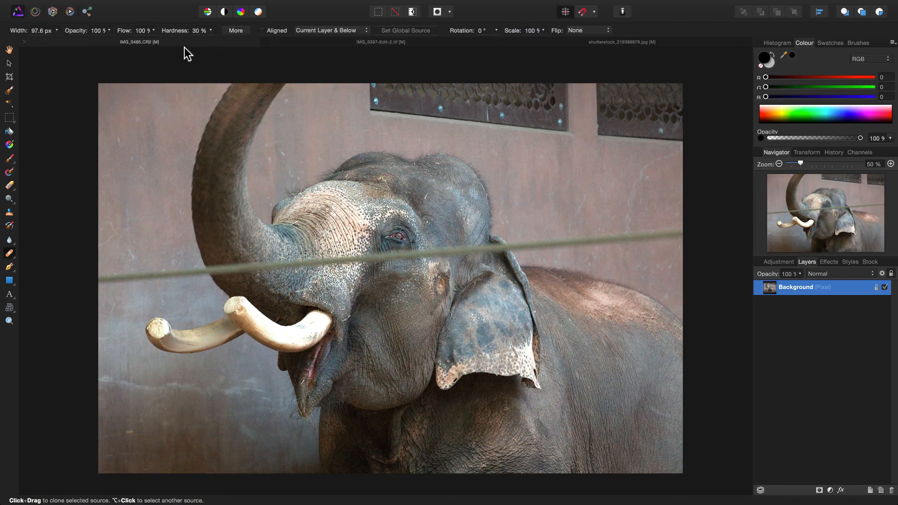
pyautogui.click(9, 252)
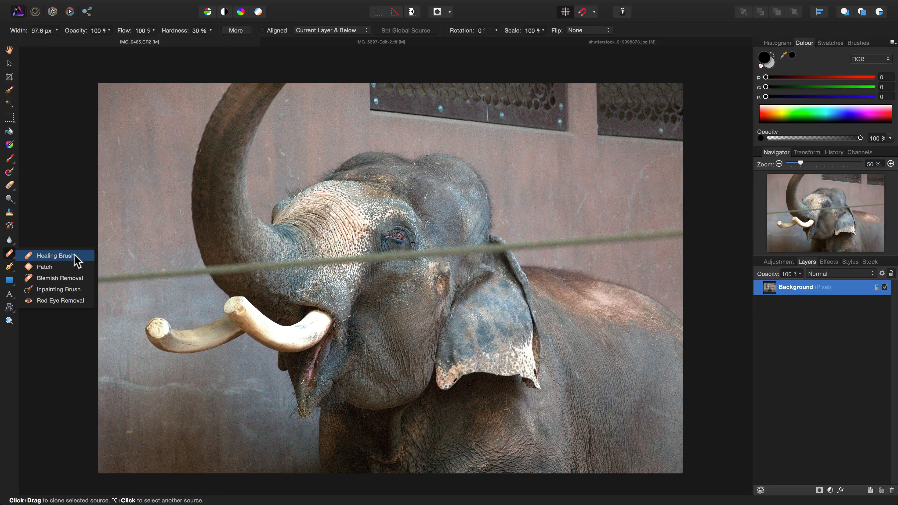
pyautogui.click(85, 256)
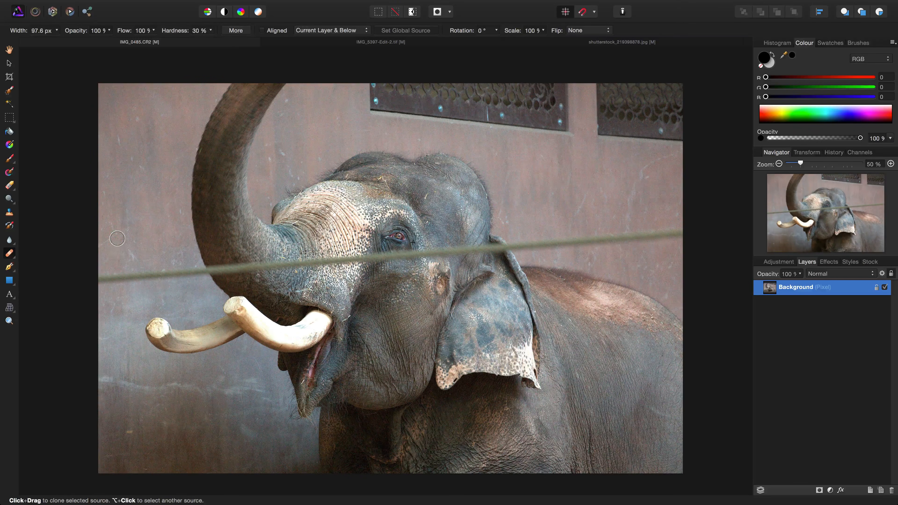
pyautogui.moveTo(118, 252); pyautogui.dragTo(117, 248)
pyautogui.click(881, 490)
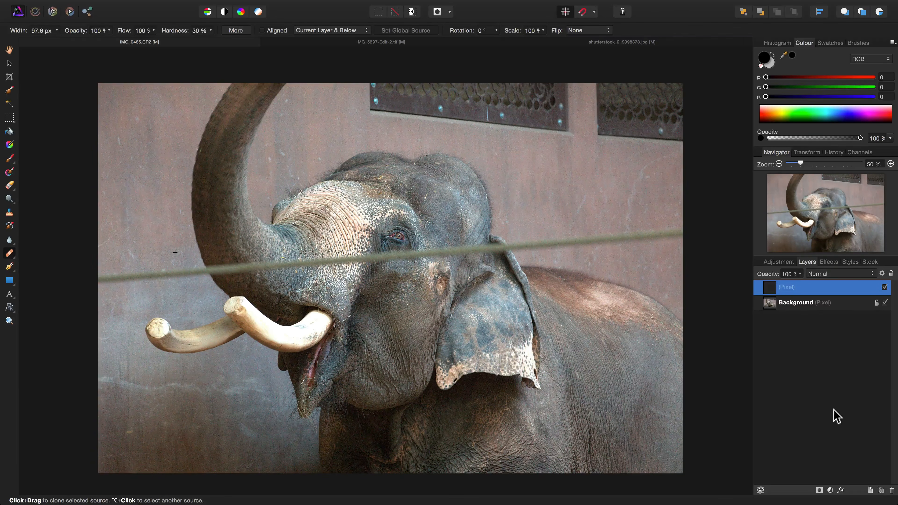
pyautogui.click(312, 30)
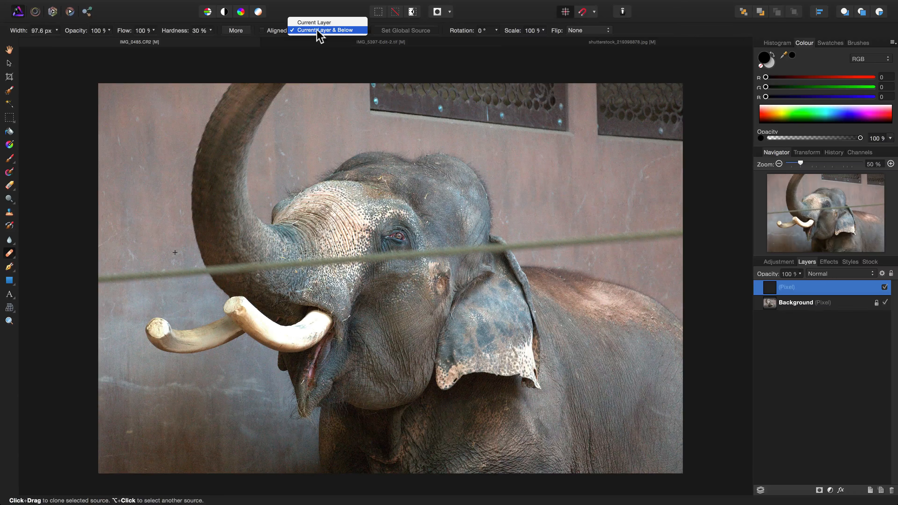
pyautogui.click(340, 31)
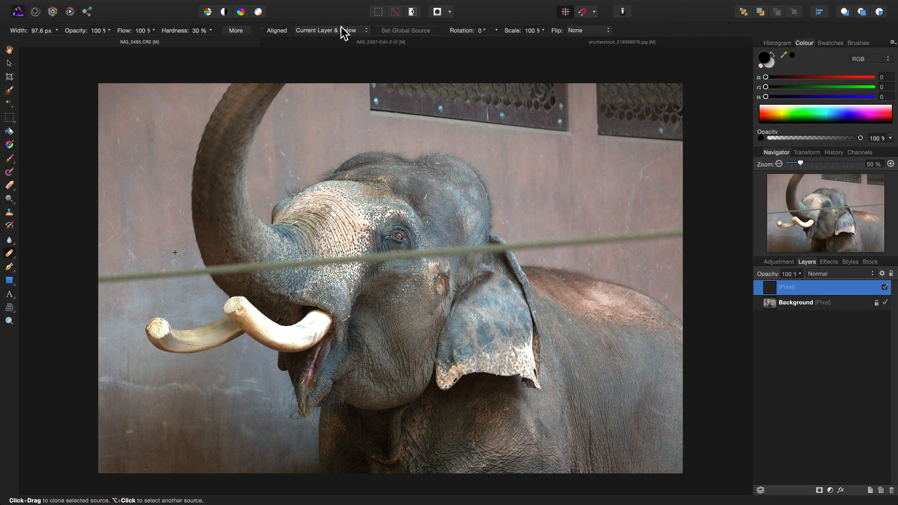
# Heal the rope over the wall up to the trunk's outer edge, sampling clean wall just above it
pyautogui.keyDown('alt'); pyautogui.click(119, 253); pyautogui.keyUp('alt')
pyautogui.moveTo(104, 278); pyautogui.dragTo(145, 284)
pyautogui.moveTo(158, 279); pyautogui.dragTo(171, 274)
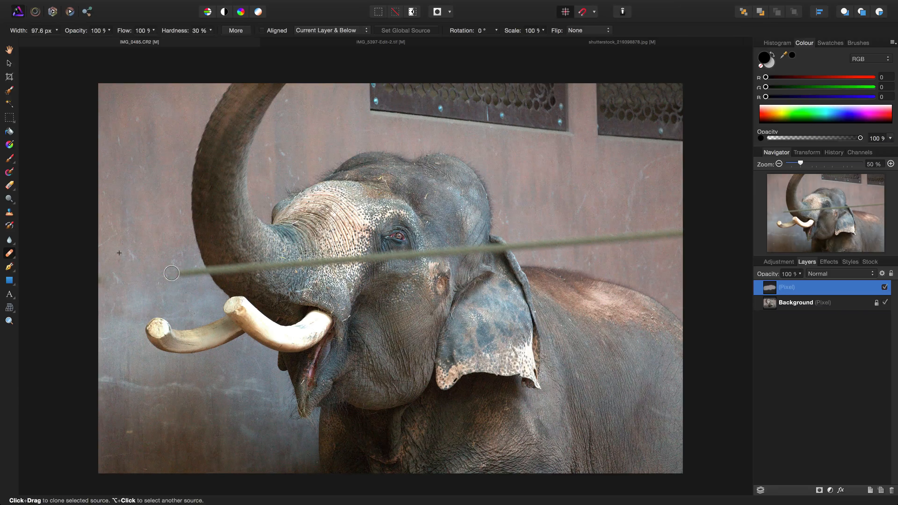
pyautogui.keyDown('alt'); pyautogui.click(174, 249); pyautogui.keyUp('alt')
pyautogui.moveTo(182, 270)
pyautogui.mouseDown()
pyautogui.moveTo(189, 278)
pyautogui.moveTo(214, 261)
pyautogui.moveTo(215, 283)
pyautogui.moveTo(213, 274)
pyautogui.mouseUp()
# Heal the rope across the elephant's trunk and speckled face, sampling nearby skin above it
pyautogui.keyDown('alt'); pyautogui.click(219, 252); pyautogui.keyUp('alt')
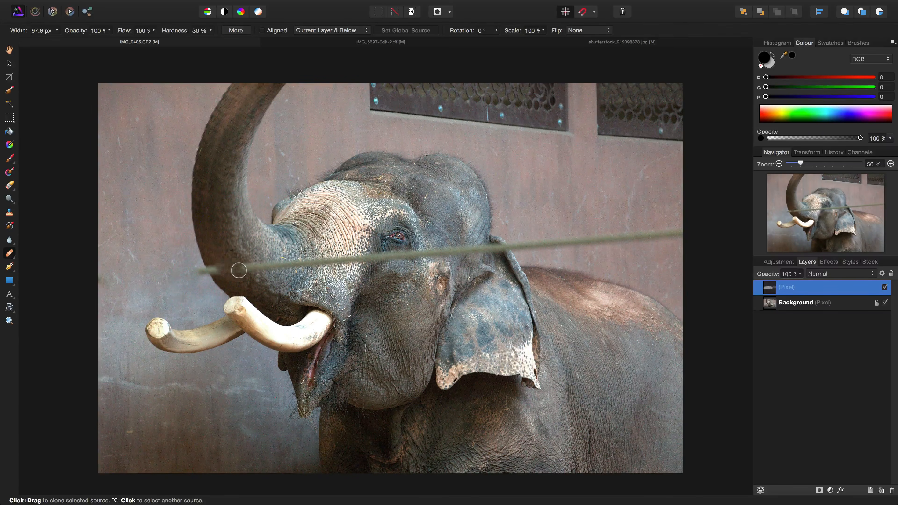
pyautogui.moveTo(238, 270); pyautogui.dragTo(297, 264)
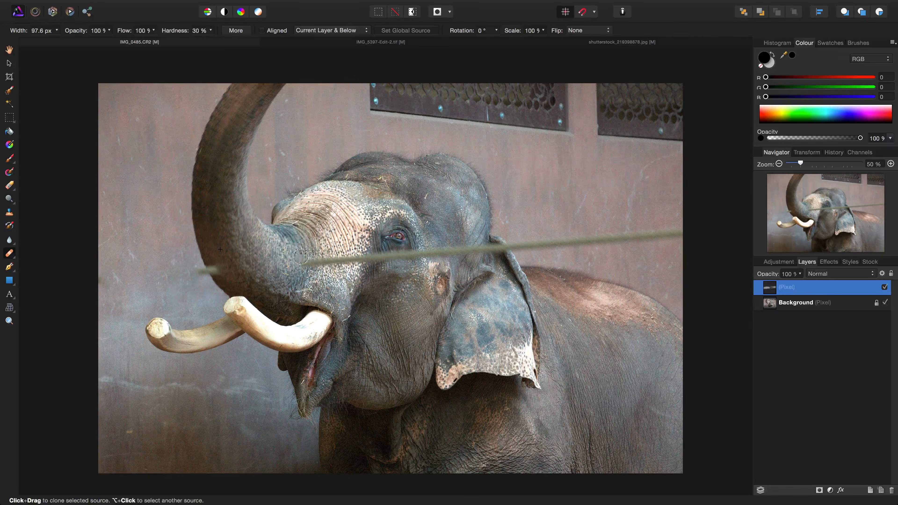
pyautogui.keyDown('alt'); pyautogui.click(307, 245); pyautogui.keyUp('alt')
pyautogui.moveTo(305, 260); pyautogui.dragTo(356, 259)
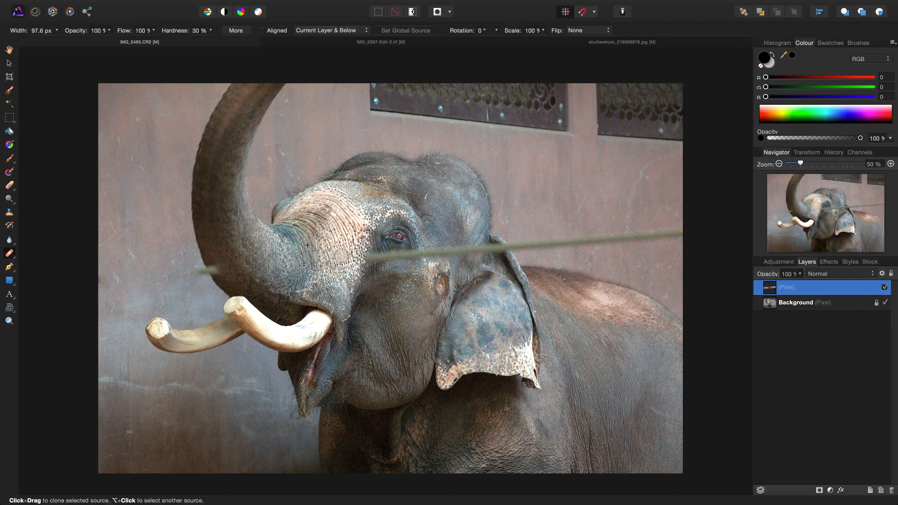
pyautogui.keyDown('alt'); pyautogui.click(324, 238); pyautogui.keyUp('alt')
pyautogui.moveTo(329, 248)
pyautogui.mouseDown()
pyautogui.moveTo(332, 258)
pyautogui.moveTo(330, 247)
pyautogui.mouseUp()
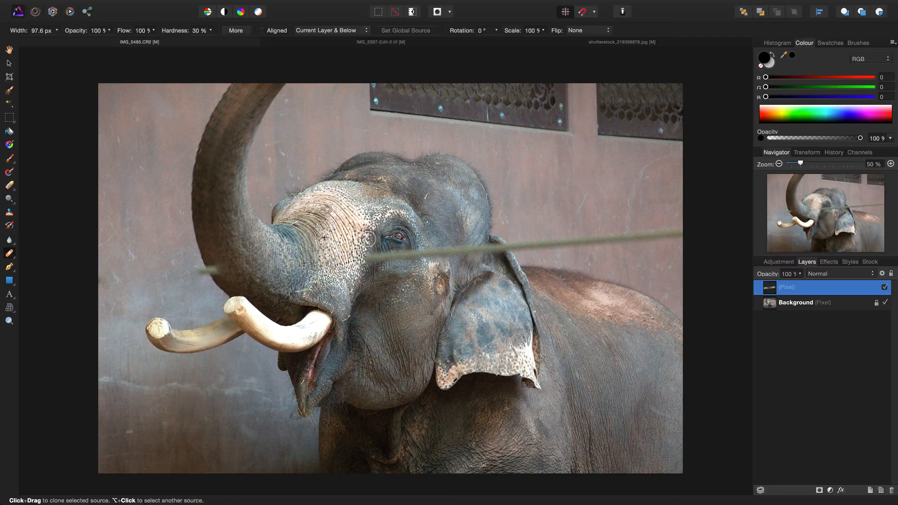
# Reduce the Healing Brush width to 70.6 px and heal the rope beneath the eye with samples from surrounding skin
pyautogui.press('[')
pyautogui.press('[')
pyautogui.keyDown('alt'); pyautogui.click(374, 244); pyautogui.keyUp('alt')
pyautogui.moveTo(372, 253)
pyautogui.mouseDown()
pyautogui.moveTo(368, 260)
pyautogui.moveTo(379, 257)
pyautogui.moveTo(371, 246)
pyautogui.moveTo(379, 246)
pyautogui.mouseUp()
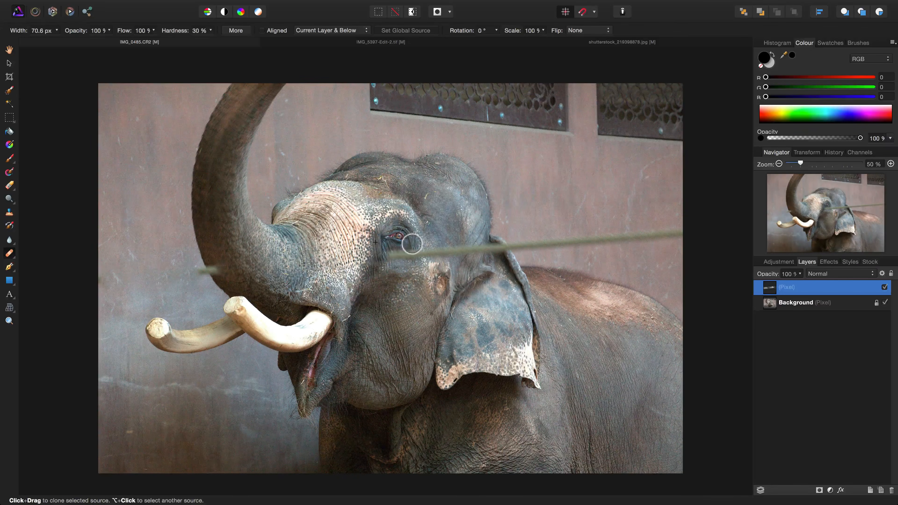
pyautogui.keyDown('alt'); pyautogui.click(413, 243); pyautogui.keyUp('alt')
pyautogui.moveTo(413, 250)
pyautogui.mouseDown()
pyautogui.moveTo(394, 253)
pyautogui.moveTo(404, 255)
pyautogui.mouseUp()
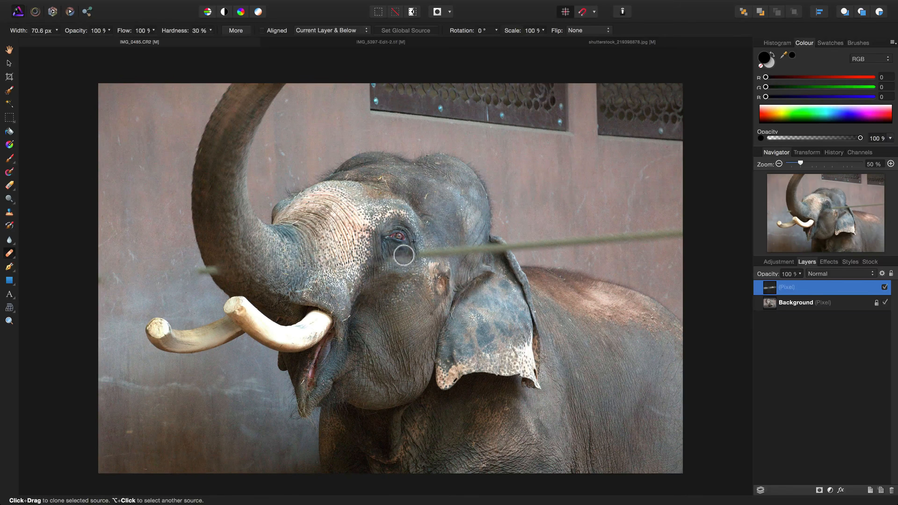
pyautogui.keyDown('alt'); pyautogui.click(399, 267); pyautogui.keyUp('alt')
pyautogui.moveTo(398, 261); pyautogui.dragTo(387, 252)
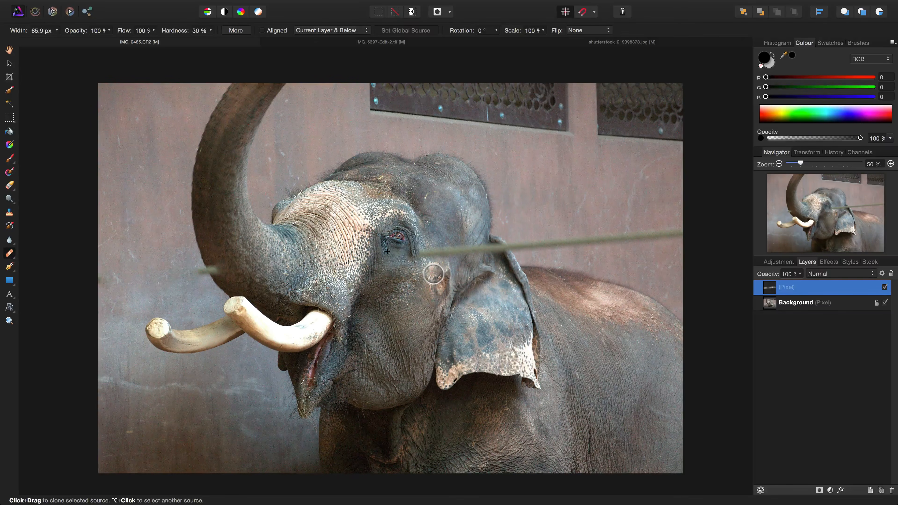
# Heal the rope between the eye and the ear and over the ear's upper edge at a width of 65.9 px
pyautogui.click(433, 273)
pyautogui.keyDown('alt'); pyautogui.click(420, 240); pyautogui.keyUp('alt')
pyautogui.moveTo(421, 258); pyautogui.dragTo(484, 249)
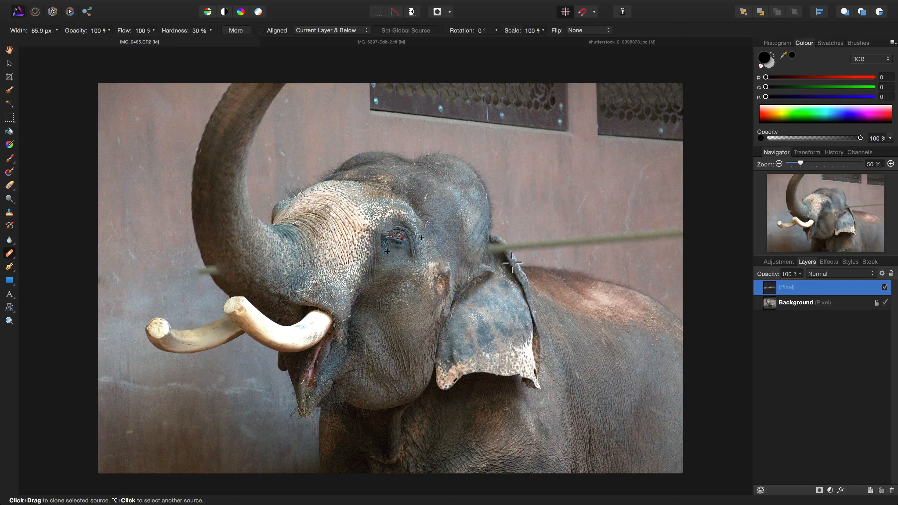
pyautogui.keyDown('alt'); pyautogui.click(512, 262); pyautogui.keyUp('alt')
pyautogui.moveTo(507, 253)
pyautogui.mouseDown()
pyautogui.moveTo(486, 251)
pyautogui.moveTo(502, 255)
pyautogui.mouseUp()
# Heal the rope over the wall behind the ear and compare the image with the healing layer hidden and shown
pyautogui.keyDown('alt'); pyautogui.click(515, 228); pyautogui.keyUp('alt')
pyautogui.moveTo(515, 242)
pyautogui.mouseDown()
pyautogui.moveTo(672, 233)
pyautogui.moveTo(626, 239)
pyautogui.mouseUp()
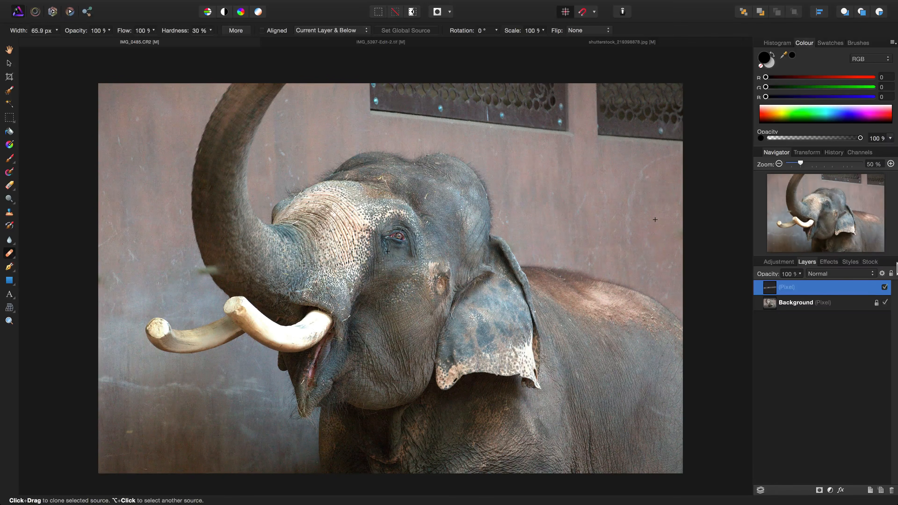
pyautogui.click(885, 287)
pyautogui.click(885, 287)
# Heal the leftover rope at the trunk's outer edge with a smaller brush, sampling the edge just above
pyautogui.press('[')
pyautogui.press('[')
pyautogui.keyDown('alt'); pyautogui.click(200, 254); pyautogui.keyUp('alt')
pyautogui.moveTo(202, 267); pyautogui.dragTo(220, 268)
# Rebuild the trunk's outer edge over the rope remnant with the Healing Brush at 87.1 px width and 344° source rotation
pyautogui.press(']')
pyautogui.press(']')
pyautogui.keyDown('alt'); pyautogui.click(199, 253); pyautogui.keyUp('alt')
pyautogui.click(497, 31)
pyautogui.moveTo(498, 42); pyautogui.dragTo(571, 42)
pyautogui.moveTo(205, 271)
pyautogui.mouseDown()
pyautogui.moveTo(213, 278)
pyautogui.moveTo(223, 265)
pyautogui.moveTo(170, 259)
pyautogui.mouseUp()
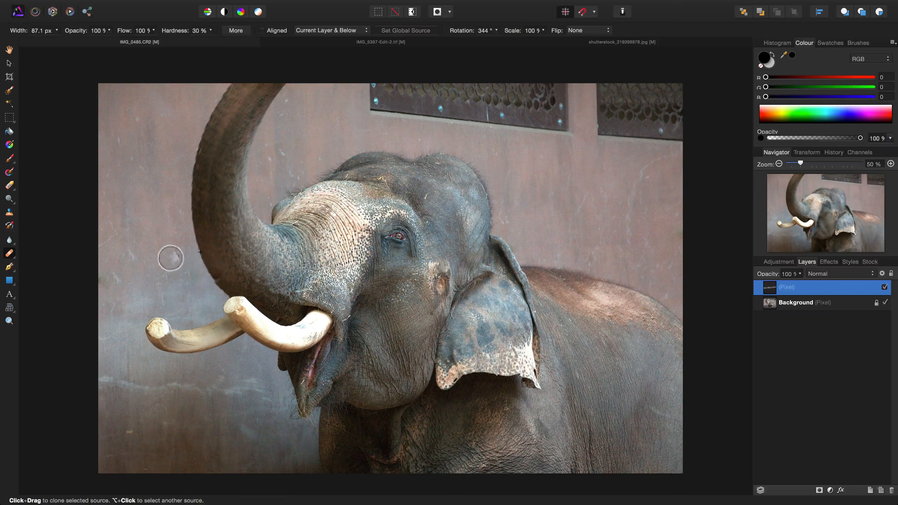
pyautogui.keyDown('alt'); pyautogui.click(203, 266); pyautogui.keyUp('alt')
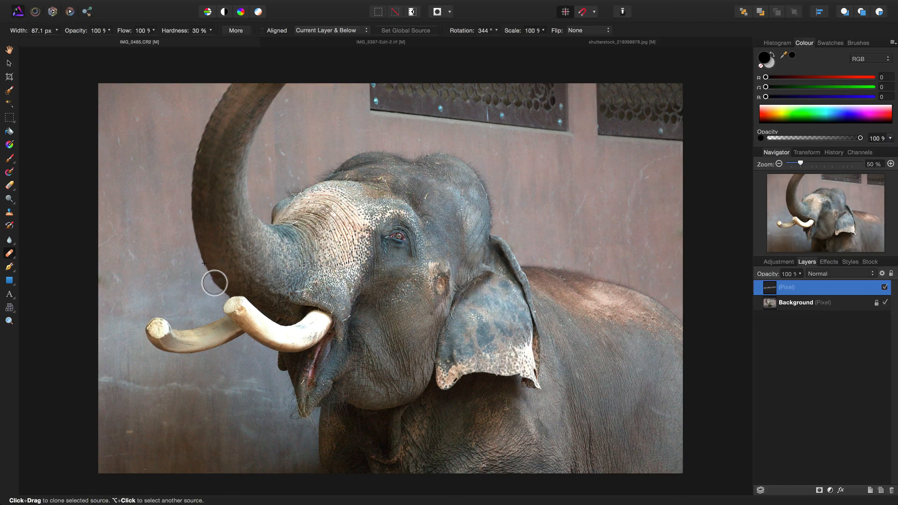
pyautogui.moveTo(215, 282); pyautogui.dragTo(216, 282)
# Toggle the healing layer's visibility to compare the photo before and after the rope removal
pyautogui.click(885, 287)
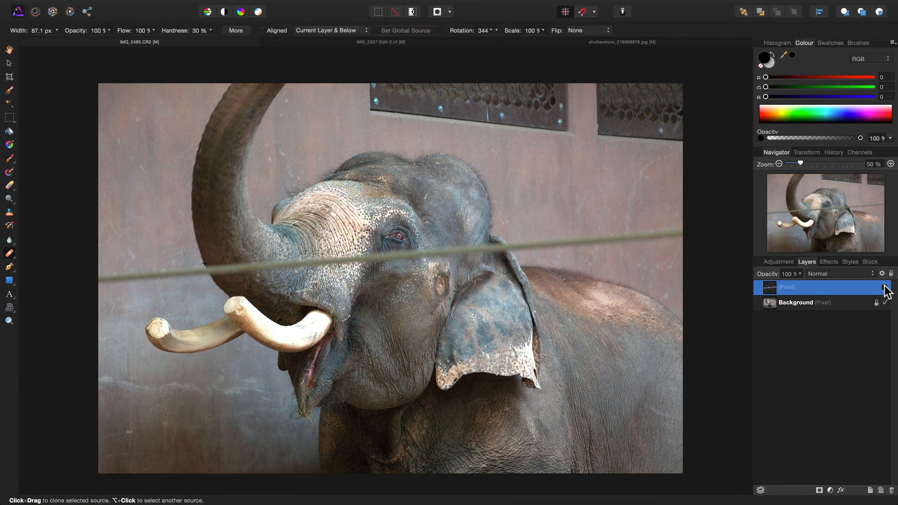
pyautogui.click(885, 287)
pyautogui.click(885, 287)
pyautogui.click(885, 287)
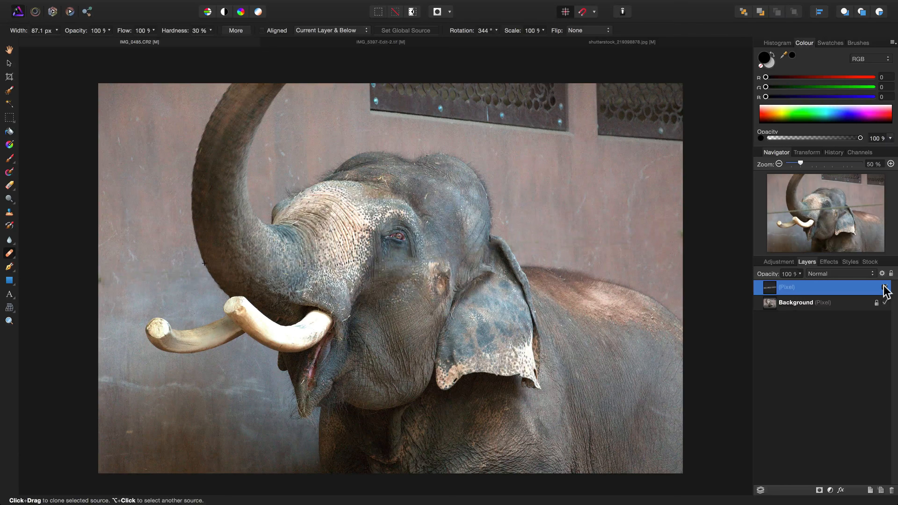
pyautogui.click(885, 287)
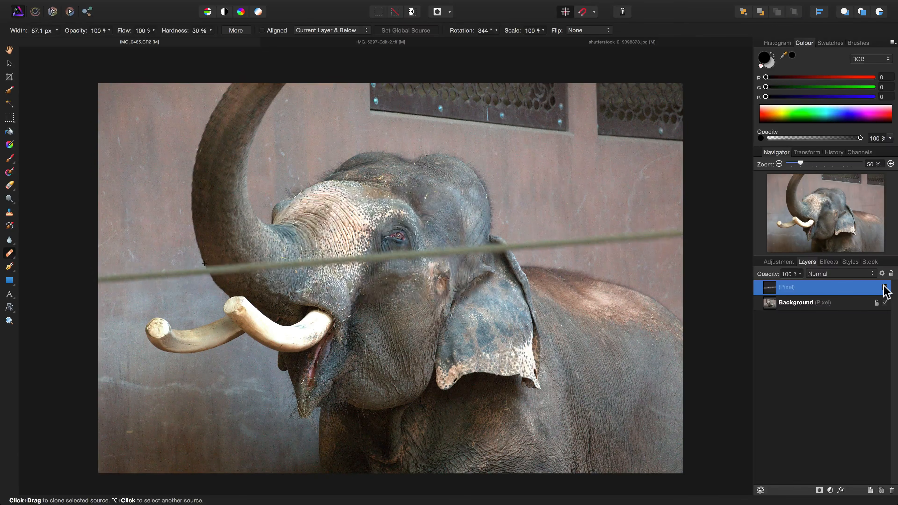
pyautogui.click(885, 287)
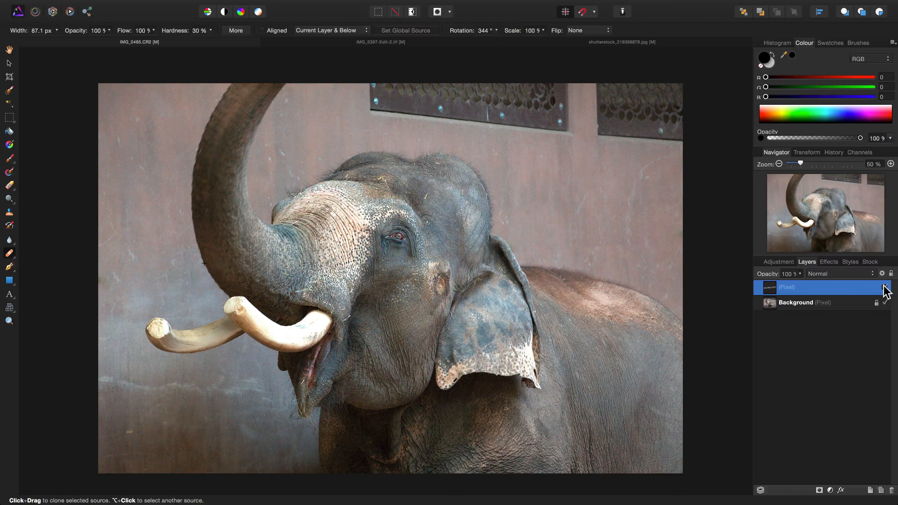